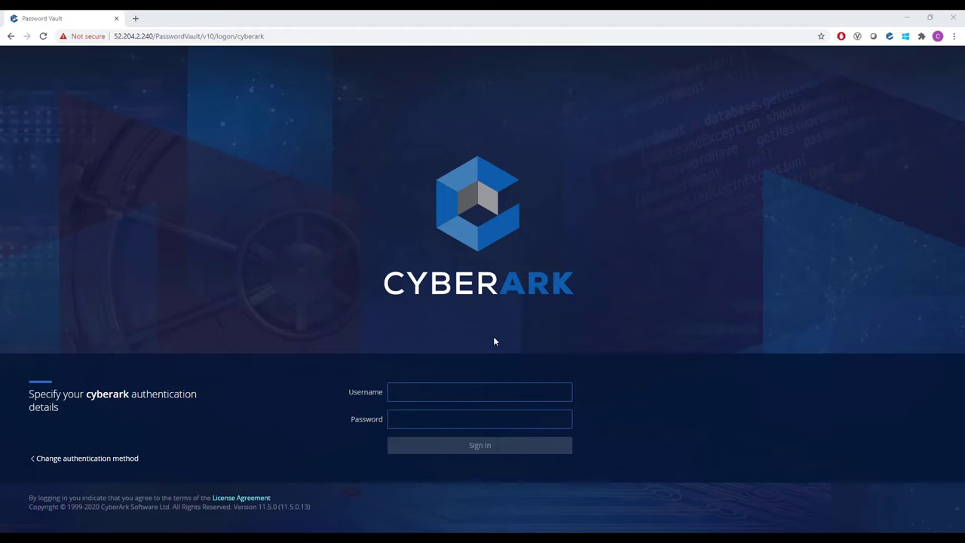
# - Sign in to PVWA with the administrator credentials and go to Administration > Platform Management
pyautogui.click(494, 341)
pyautogui.write('Administrator')
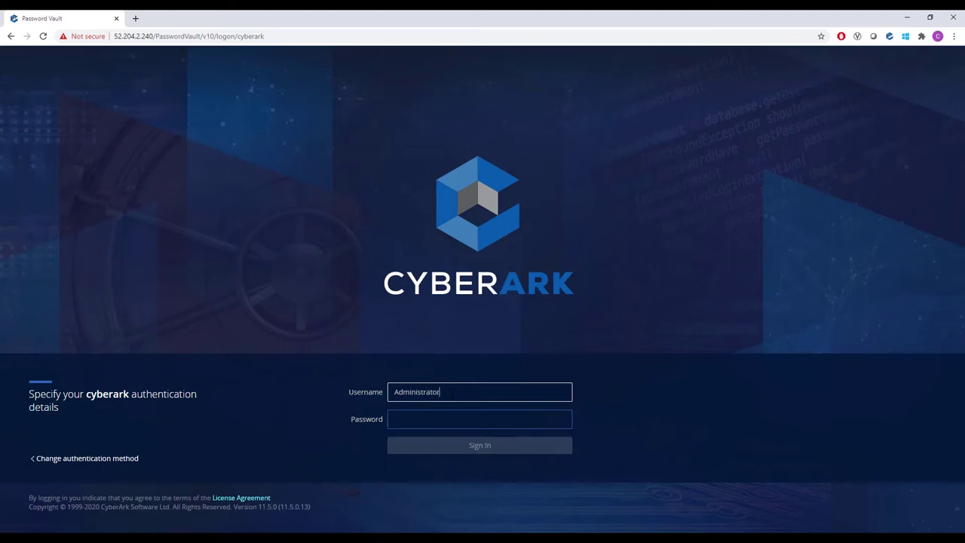
pyautogui.press('Tab')
pyautogui.hotkey('ctrl', 'v')
pyautogui.click(485, 446)
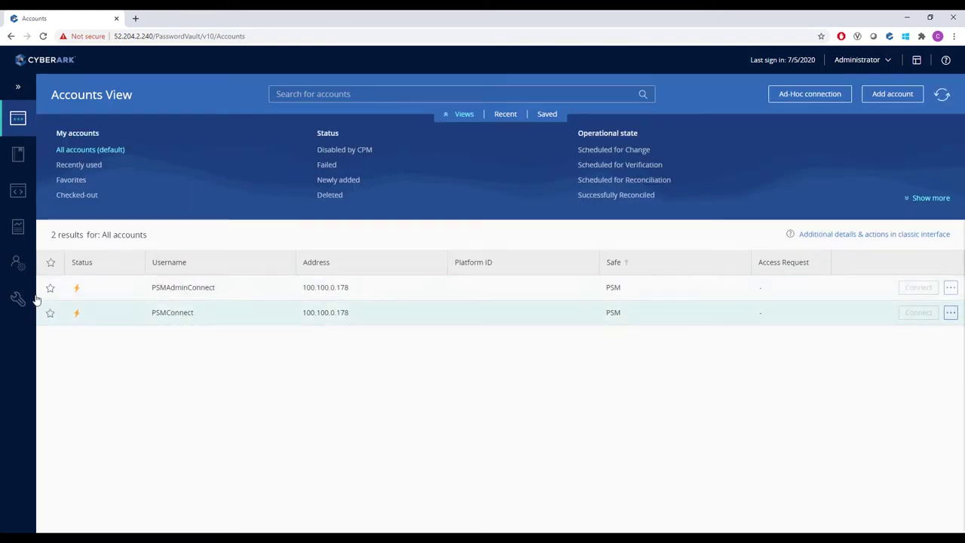
pyautogui.moveTo(17, 299)
pyautogui.click(83, 324)
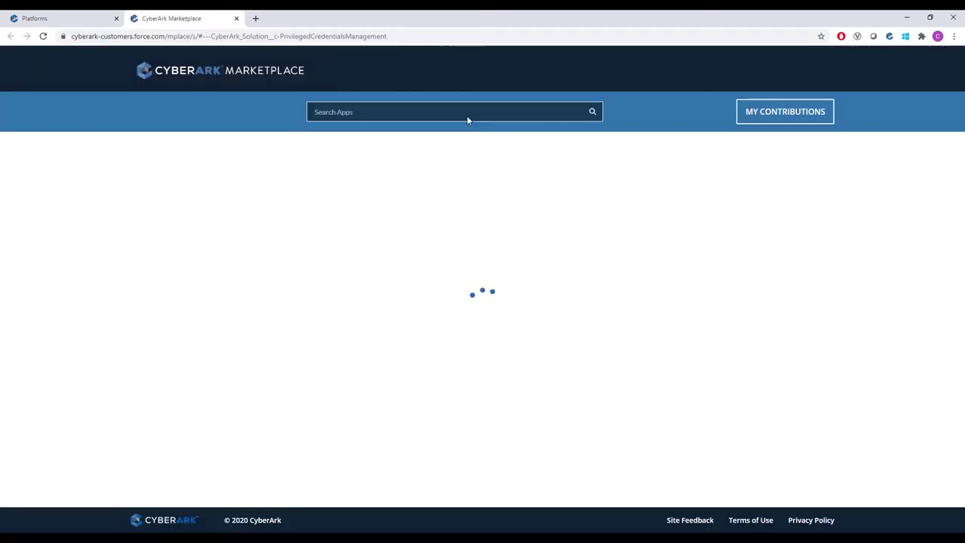
# - Search the Marketplace for 'facebook' and download the Facebook - CPM plugin, accepting the terms
pyautogui.click(466, 113)
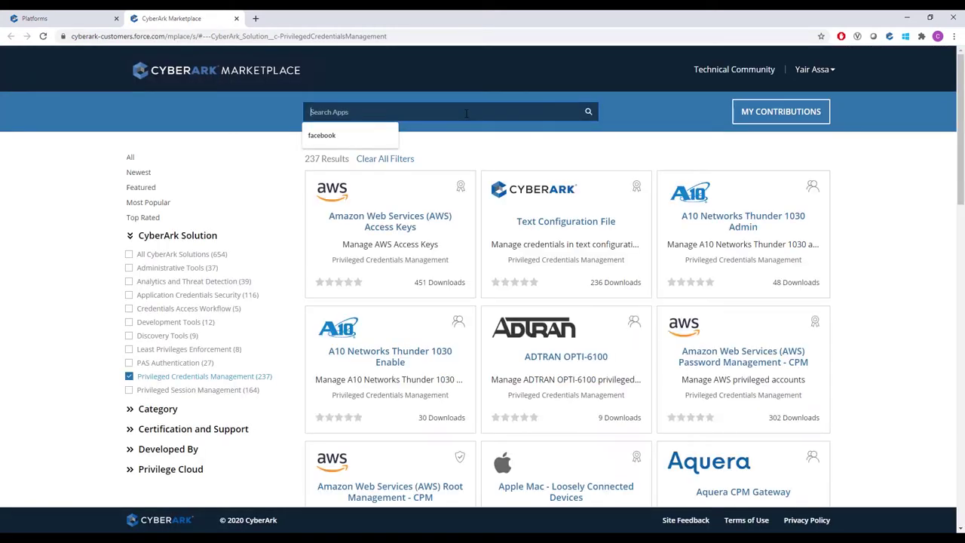
pyautogui.click(345, 141)
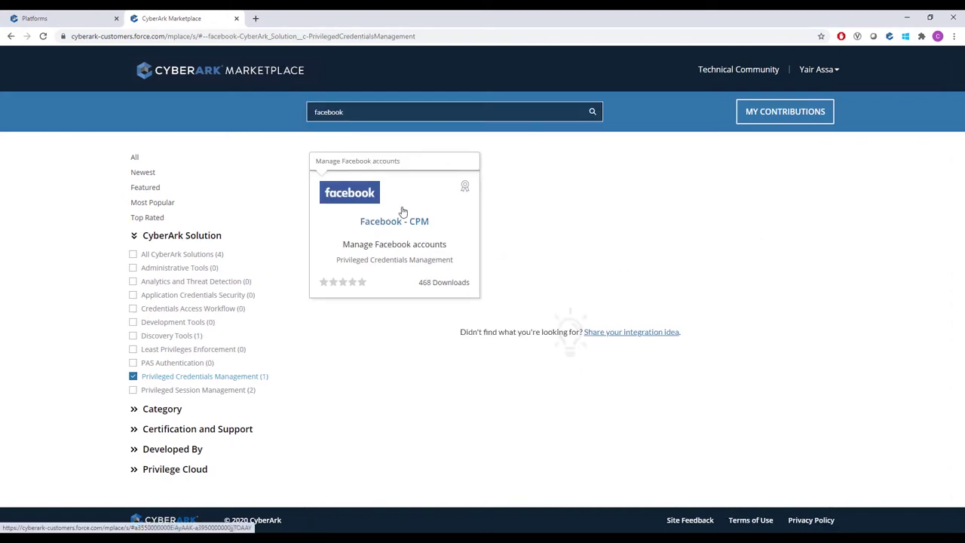
pyautogui.click(408, 210)
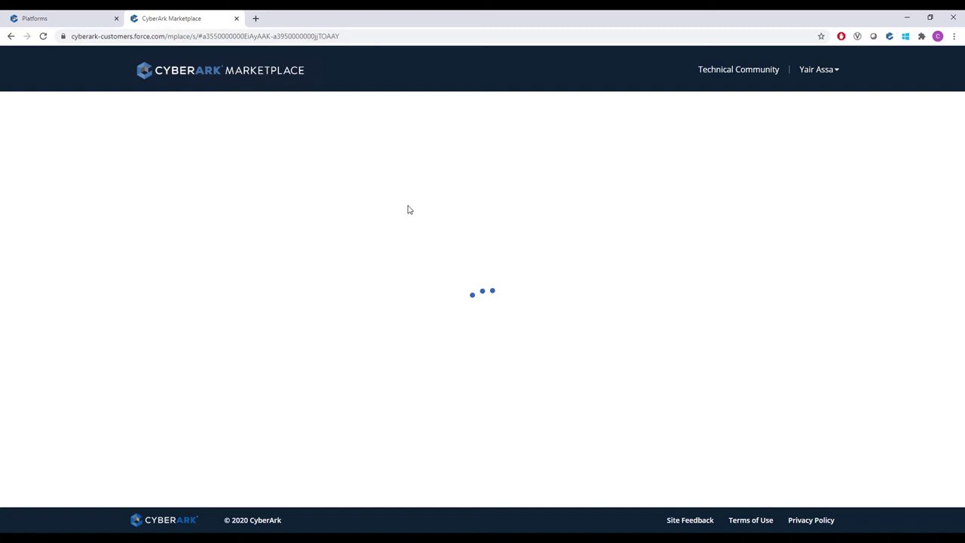
pyautogui.click(799, 113)
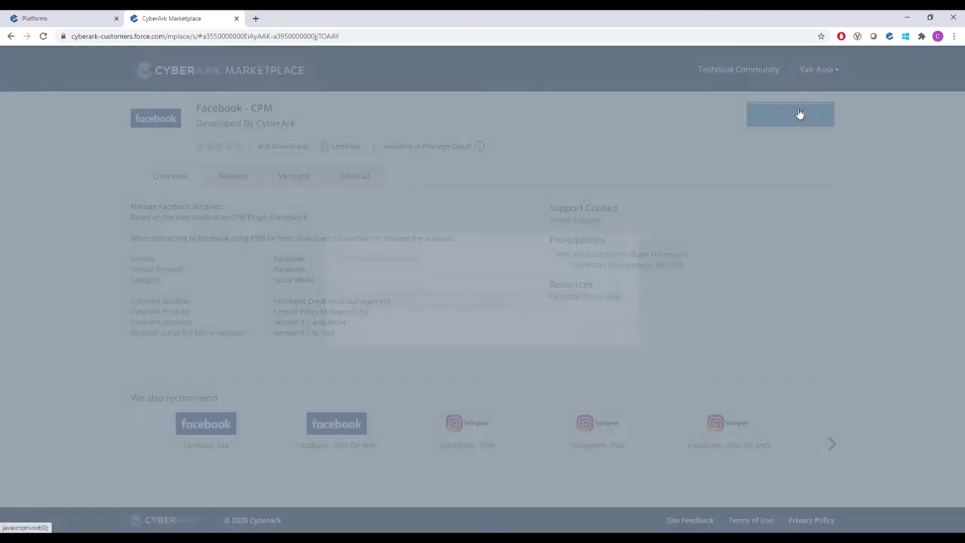
pyautogui.click(340, 293)
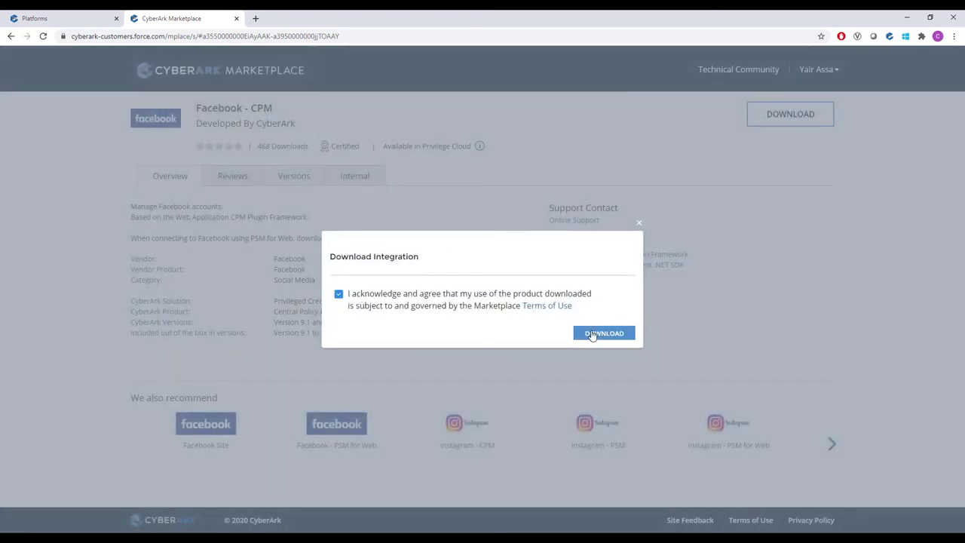
pyautogui.click(577, 330)
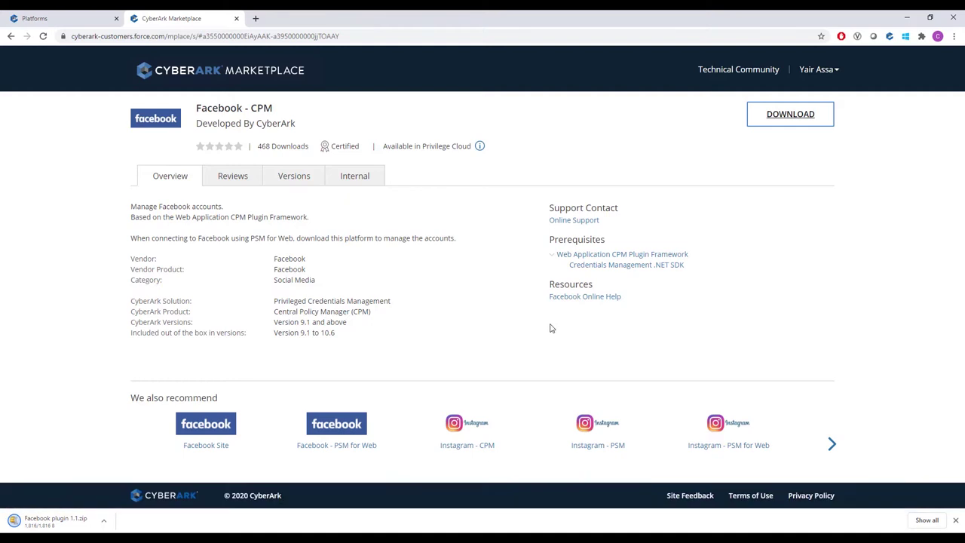
pyautogui.click(35, 20)
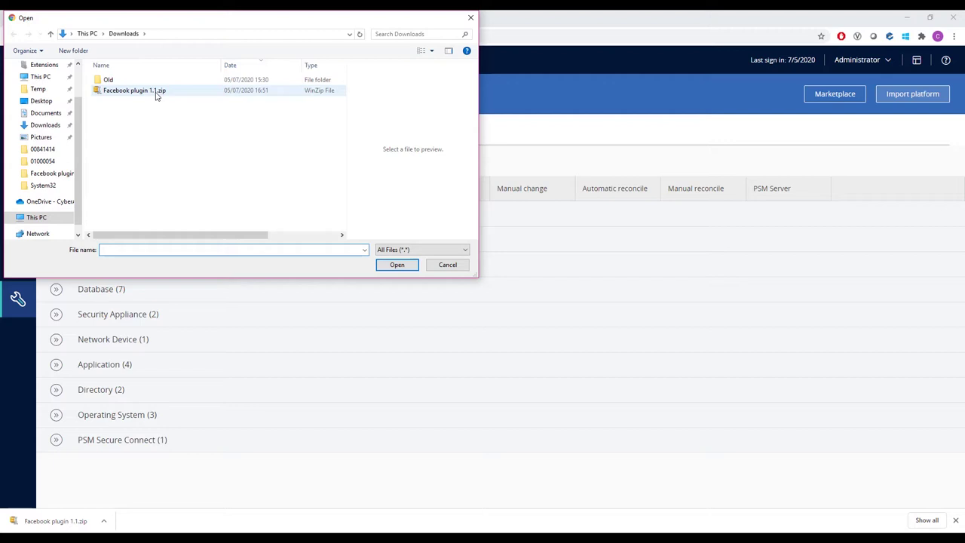
# - Import Facebook plugin 1.1.zip as a platform and expand the new Website group
pyautogui.click(393, 265)
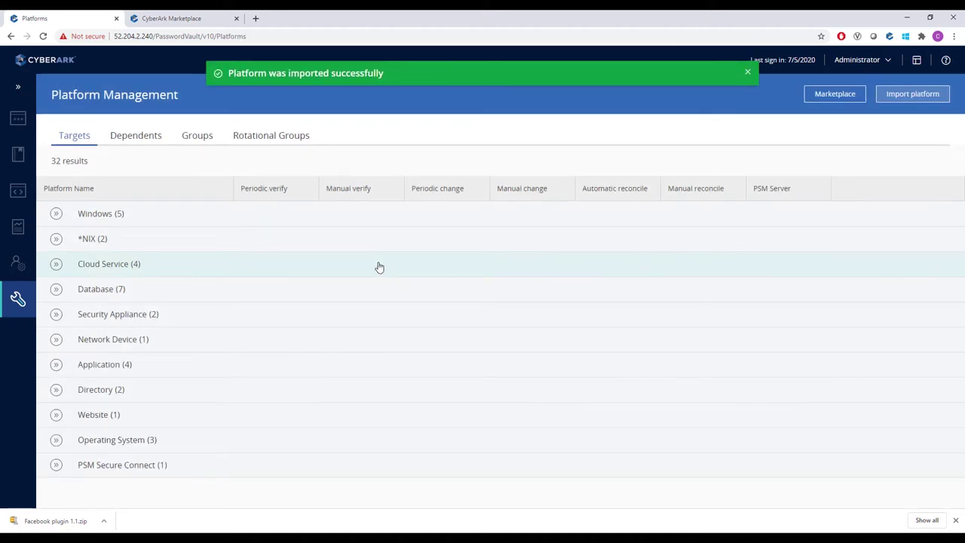
pyautogui.click(56, 415)
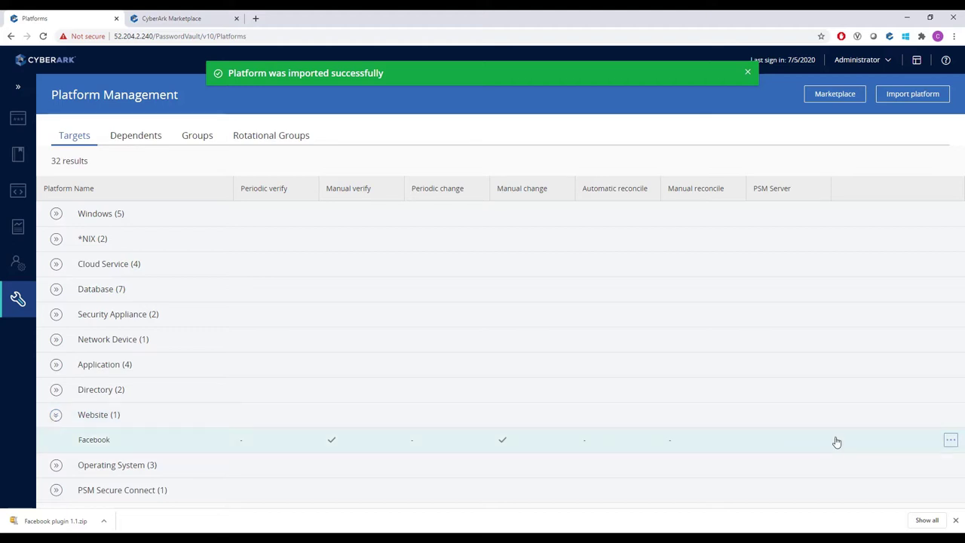
# - In the Facebook platform's Manage Connectors, select PSM Server as the connector's PSM server
pyautogui.click(949, 442)
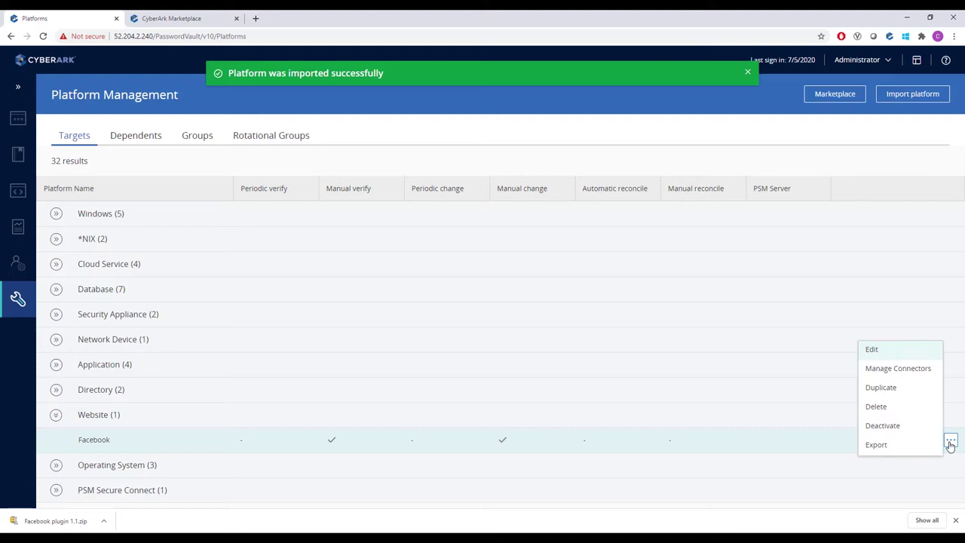
pyautogui.click(897, 370)
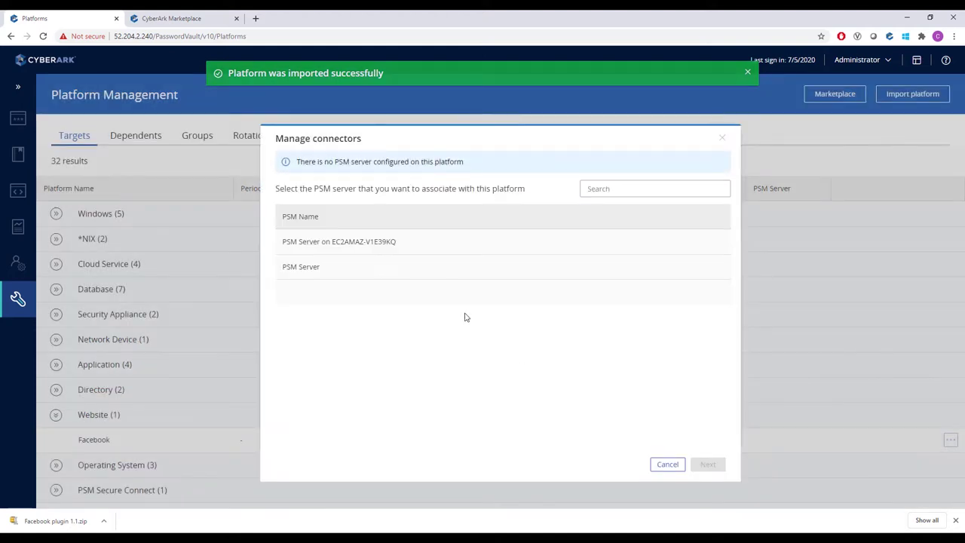
pyautogui.click(411, 251)
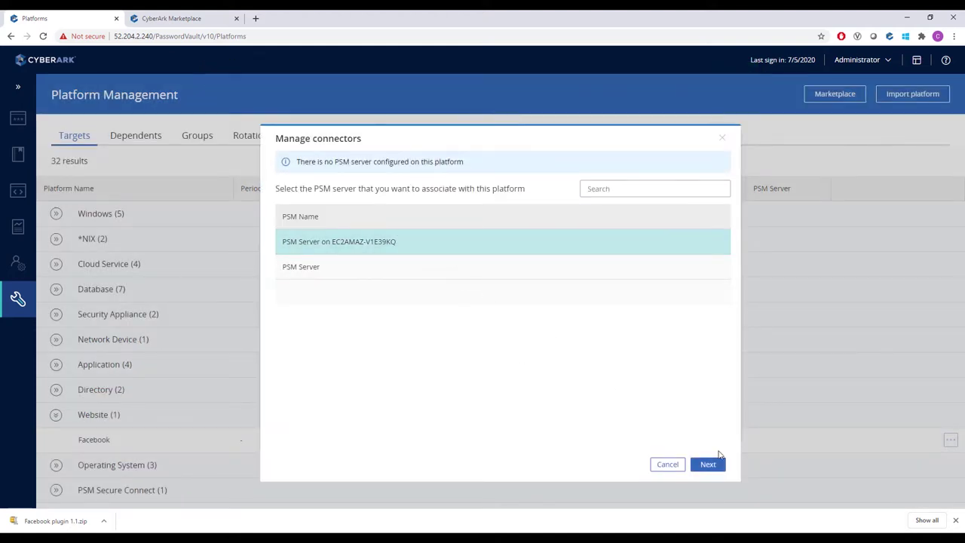
pyautogui.click(716, 463)
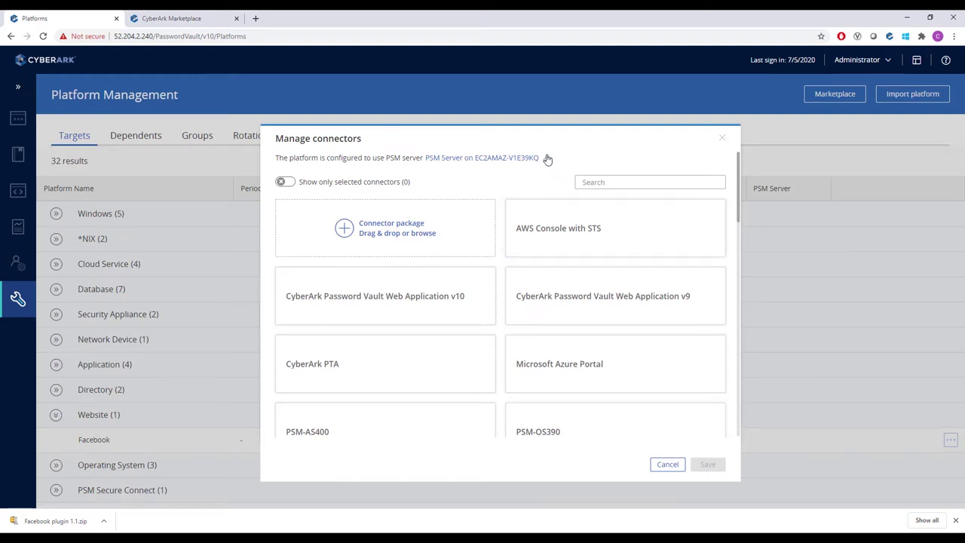
pyautogui.click(548, 159)
pyautogui.click(512, 158)
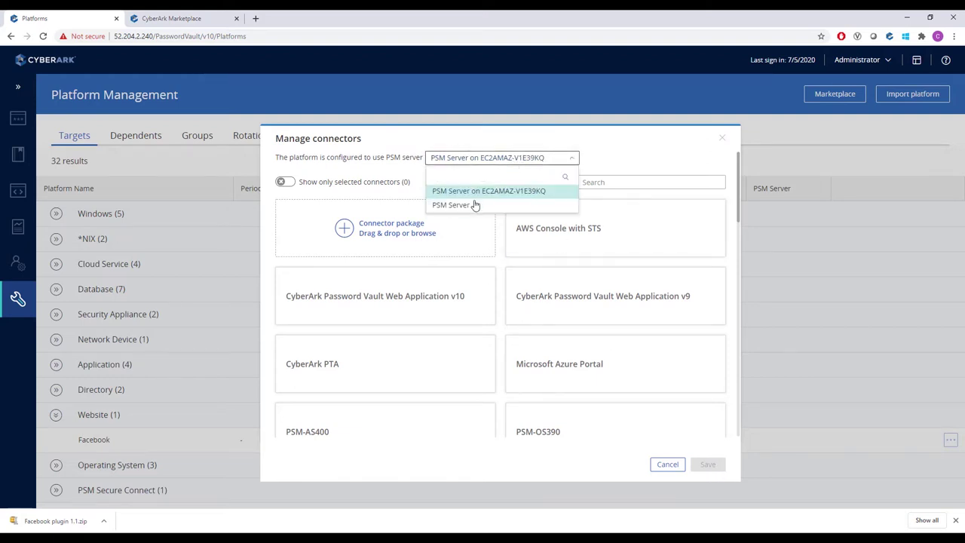
pyautogui.click(474, 205)
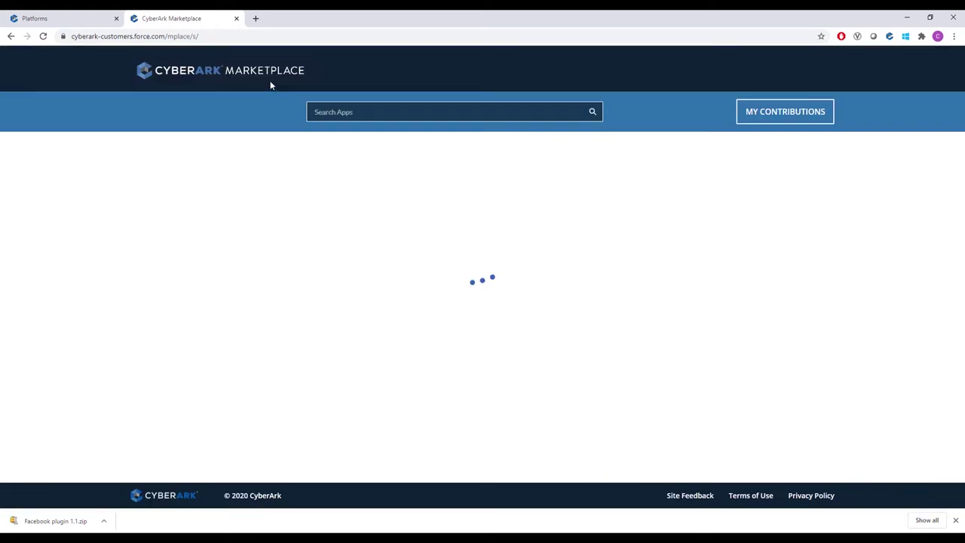
# - Search the Marketplace for 'facebook' and download the Facebook Site package as Facebook.zip
pyautogui.click(347, 112)
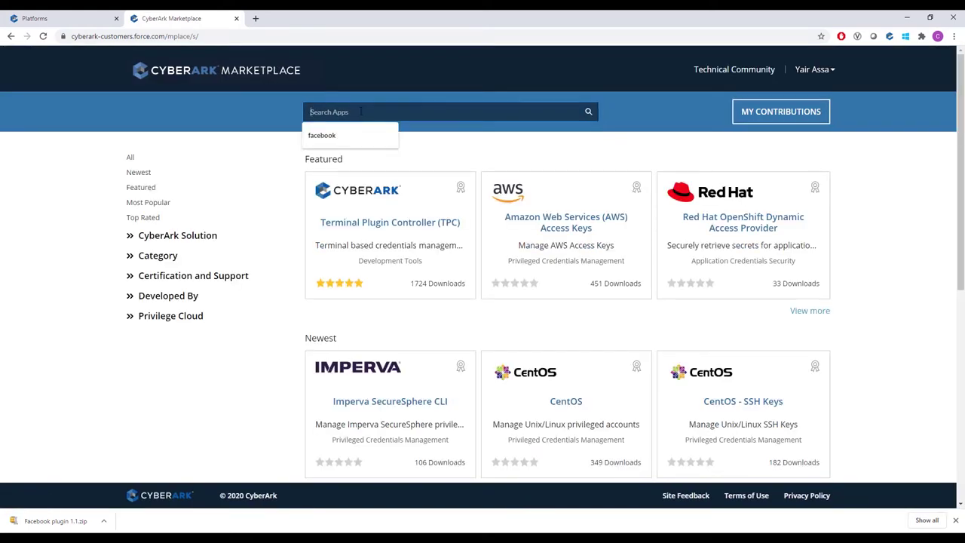
pyautogui.click(352, 128)
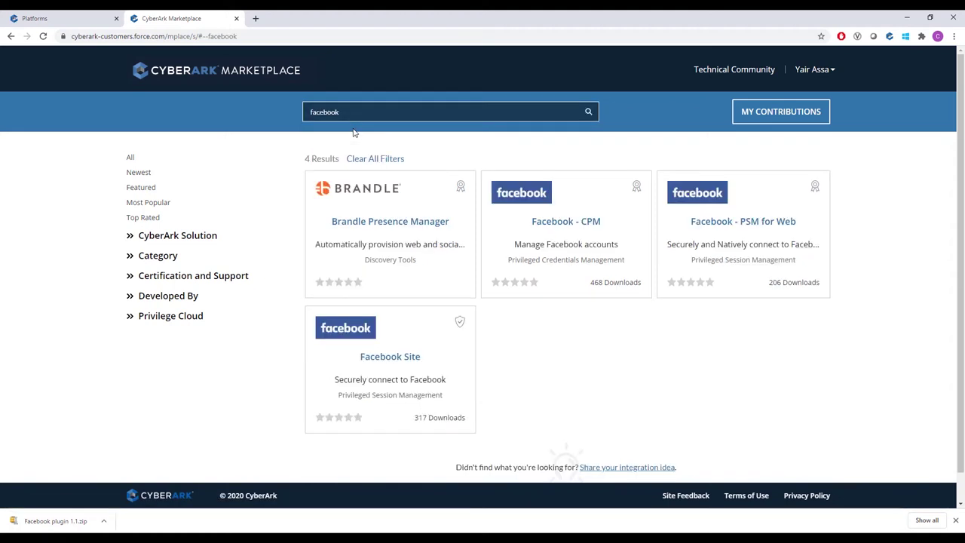
pyautogui.click(397, 341)
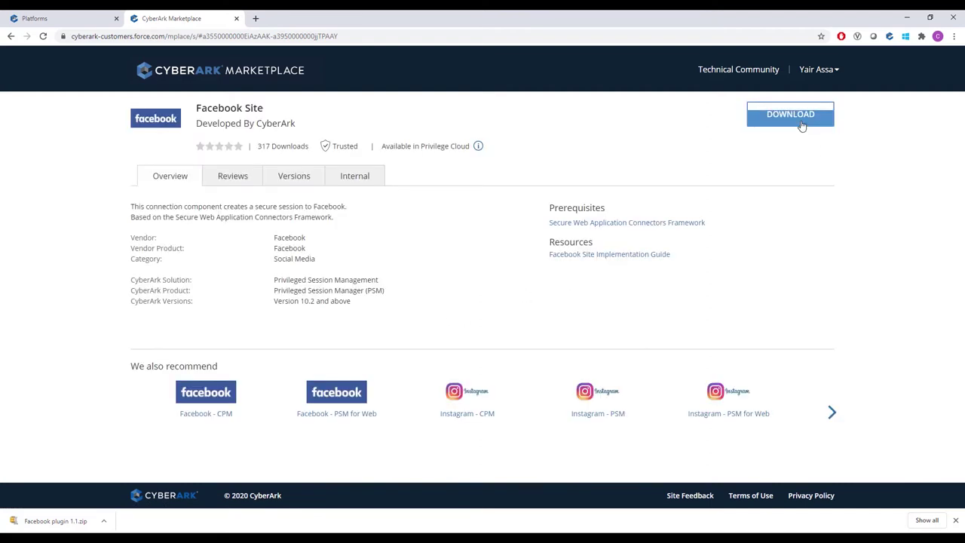
pyautogui.click(801, 126)
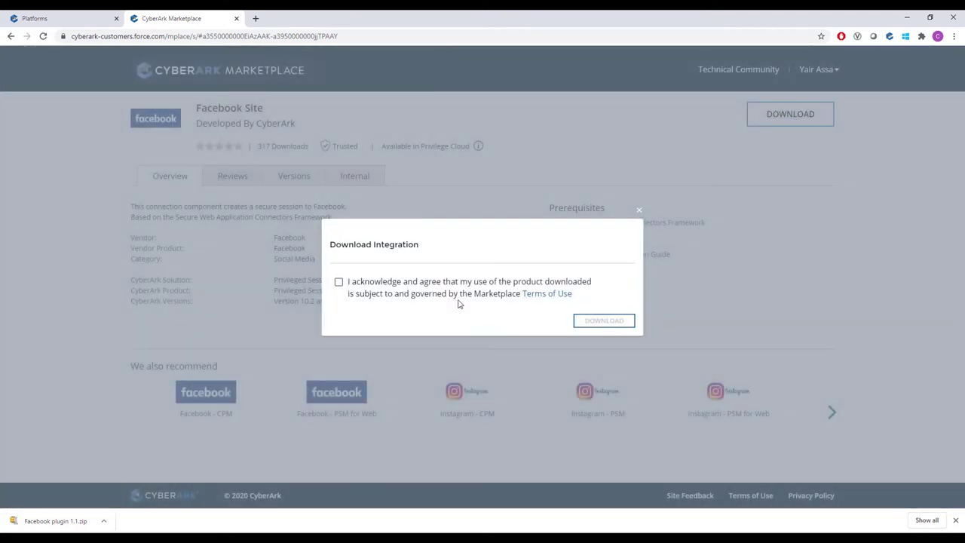
pyautogui.click(338, 282)
pyautogui.click(596, 324)
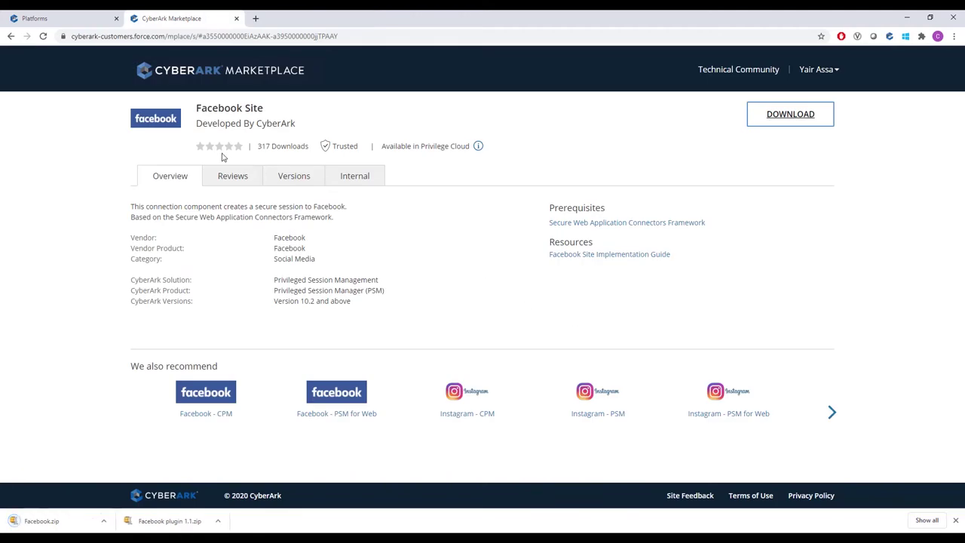
# - Drop Facebook.zip into the Facebook platform's connector package area and save it
pyautogui.click(95, 23)
pyautogui.moveTo(55, 520); pyautogui.dragTo(401, 239)
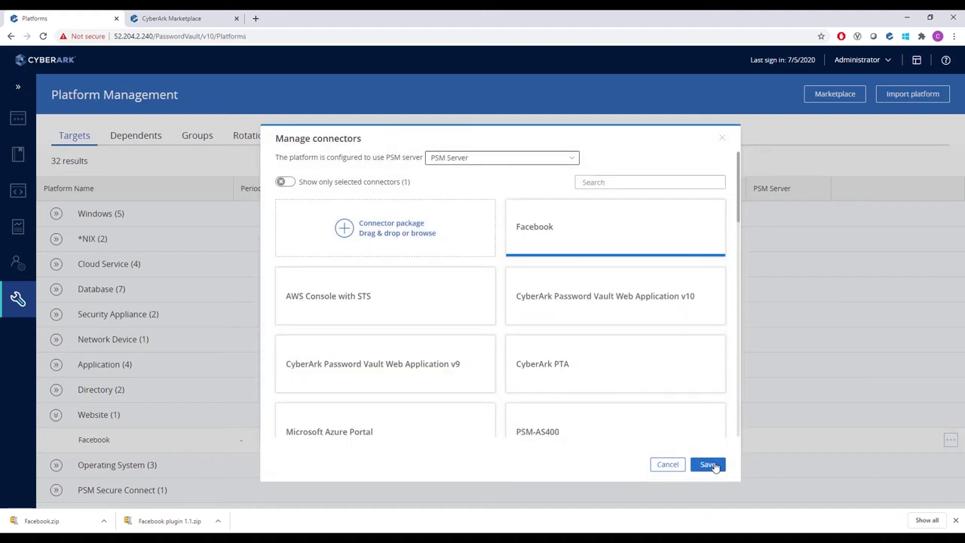
pyautogui.click(708, 464)
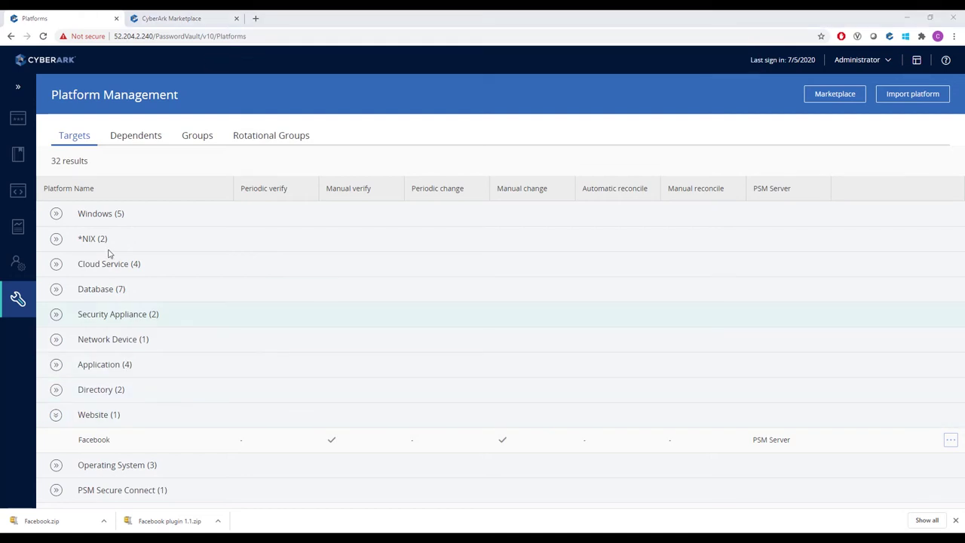
# - In Accounts View, start a new account of type Website on the Facebook platform in the Accounts safe
pyautogui.click(27, 123)
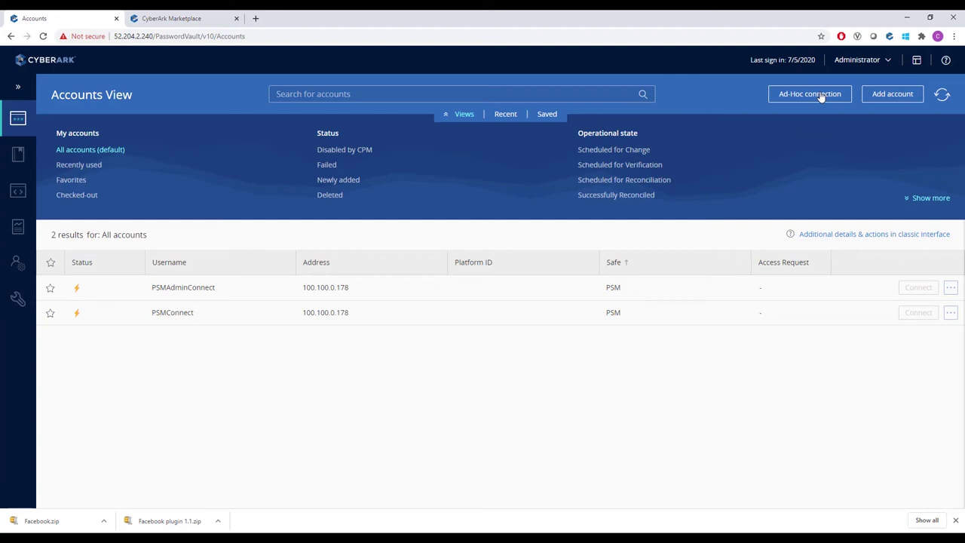
pyautogui.click(882, 98)
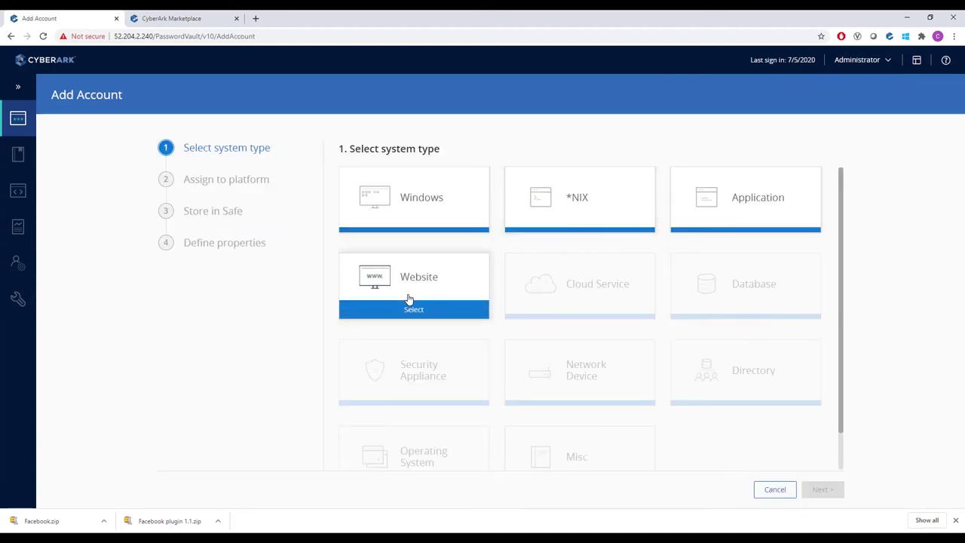
pyautogui.click(413, 306)
pyautogui.click(413, 206)
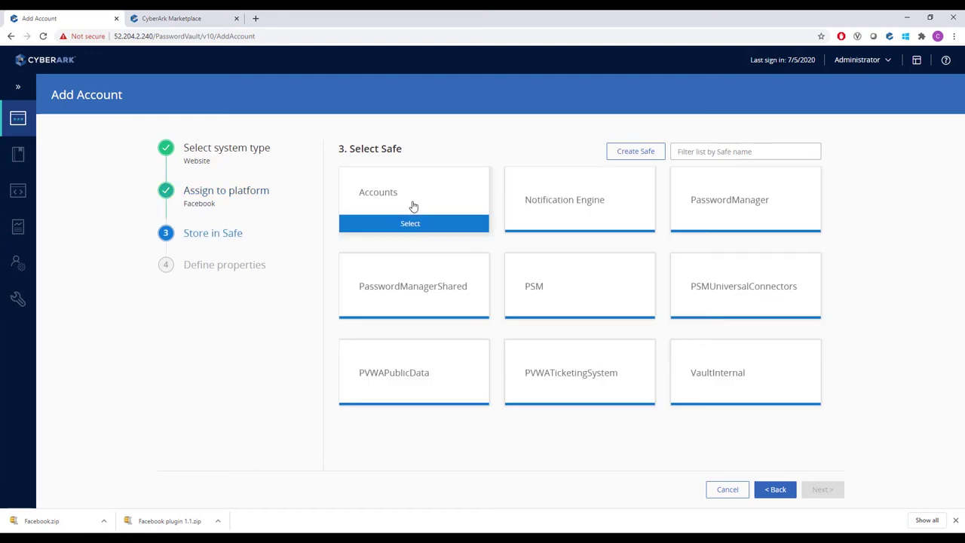
pyautogui.click(413, 205)
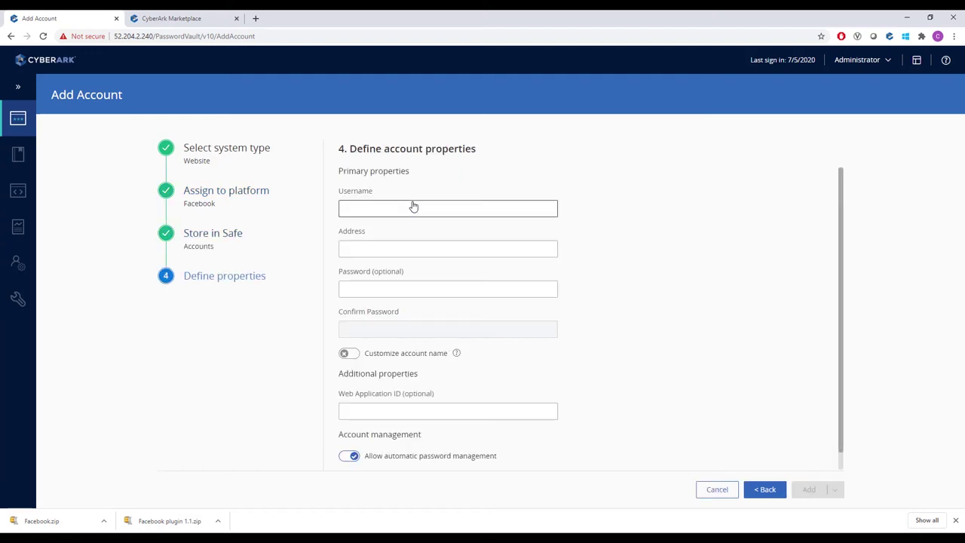
# - Enter the account's username, address facebook.com, password and confirmation, then add the account
pyautogui.click(550, 208)
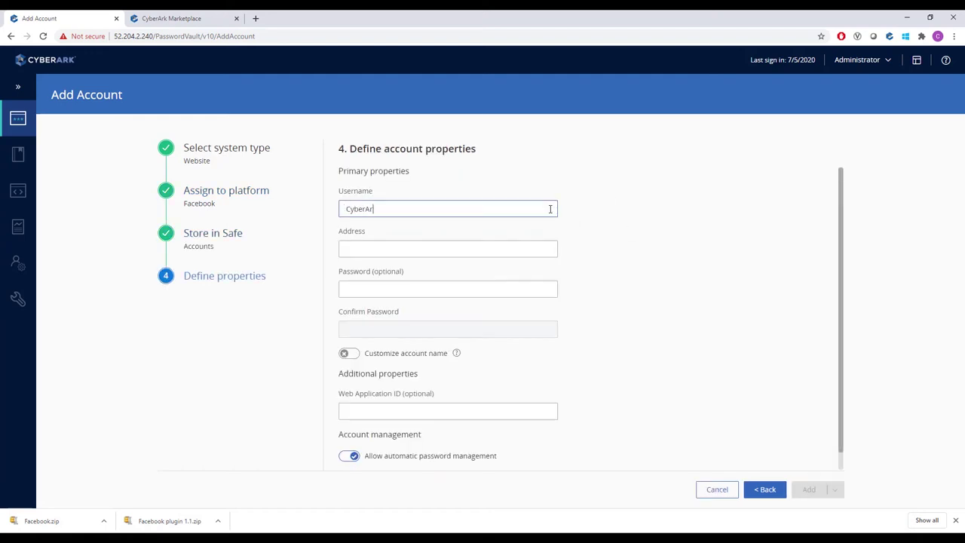
pyautogui.press('Tab')
pyautogui.write('face')
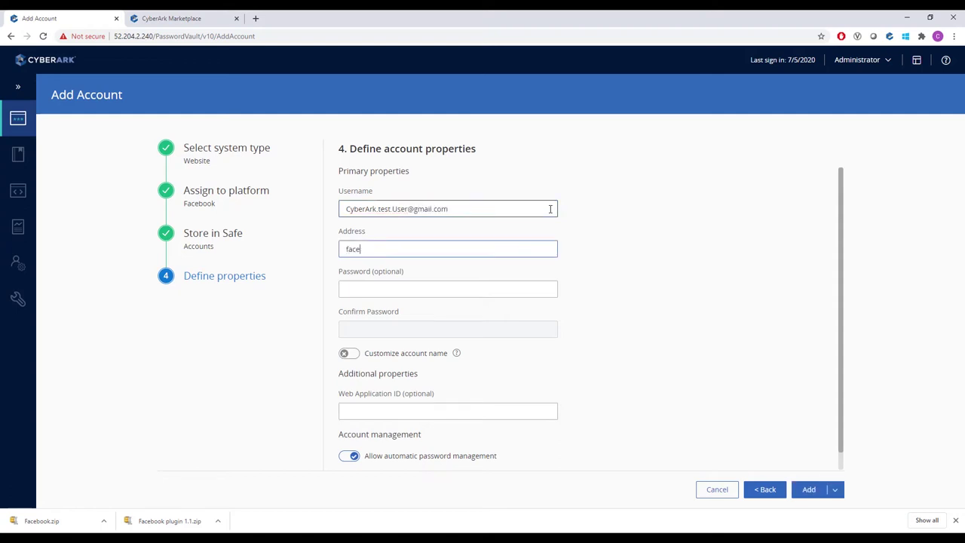
pyautogui.write('book.com')
pyautogui.press('Tab')
pyautogui.write('*********')
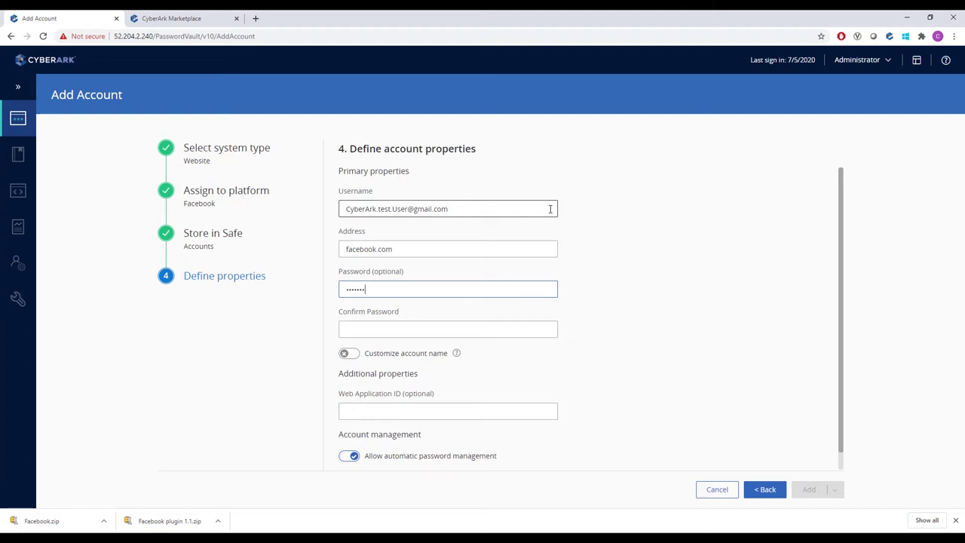
pyautogui.press('Tab')
pyautogui.write('*********')
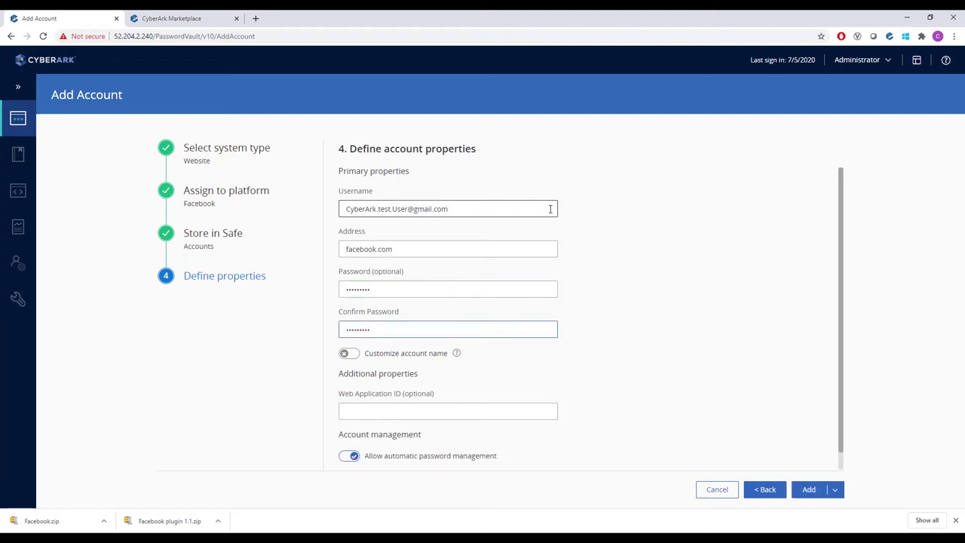
pyautogui.click(801, 489)
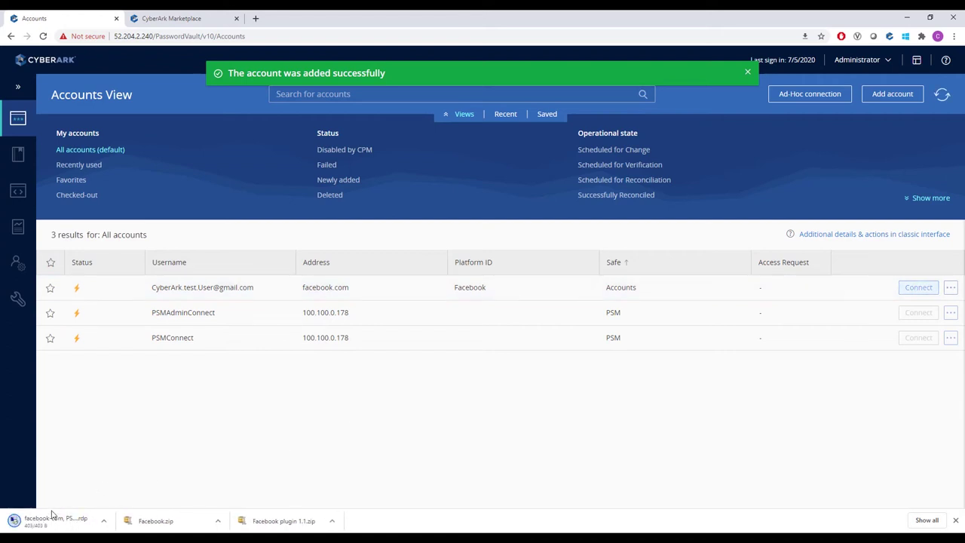
pyautogui.click(50, 521)
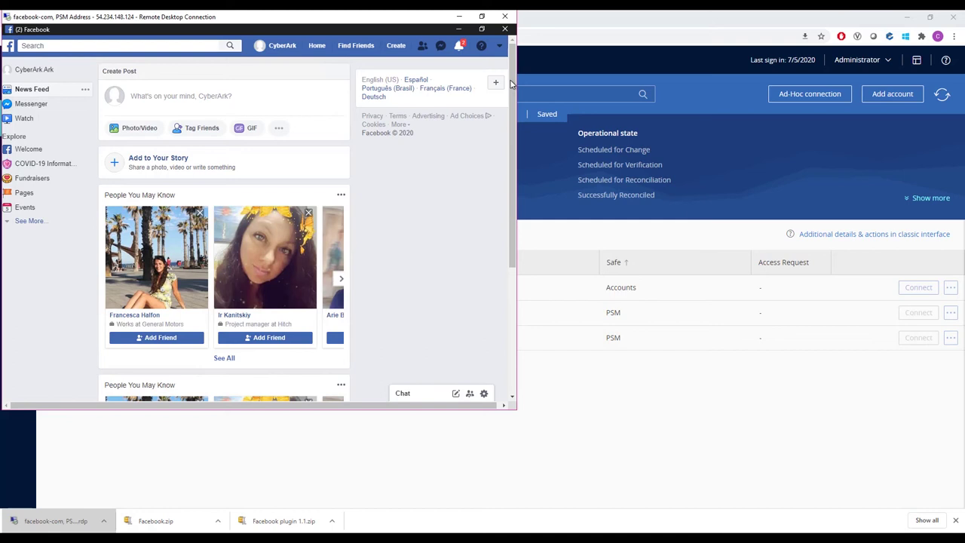
pyautogui.click(506, 17)
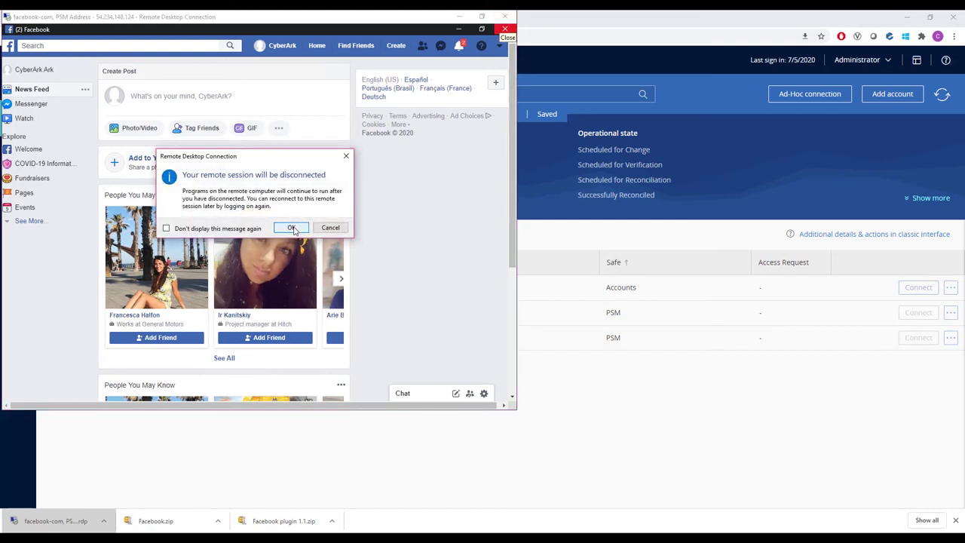
pyautogui.click(291, 227)
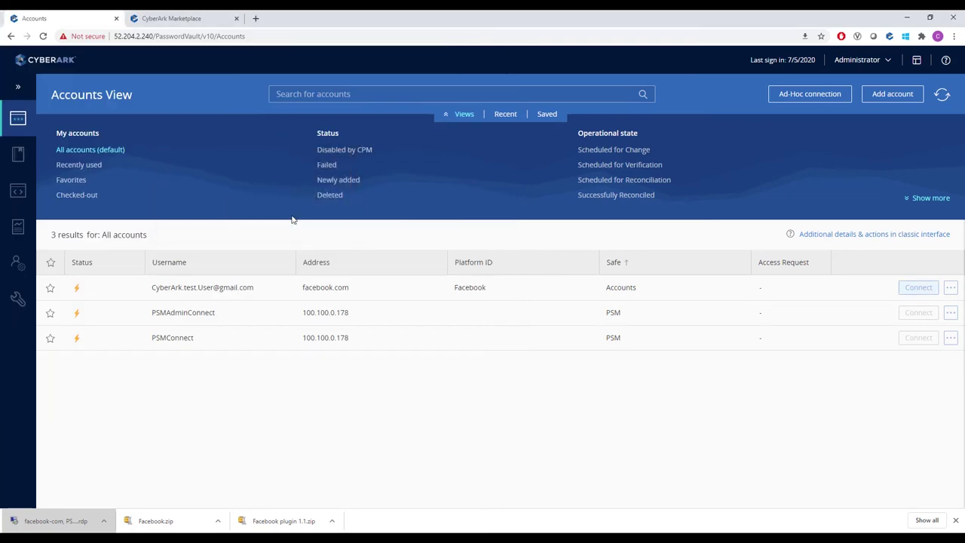